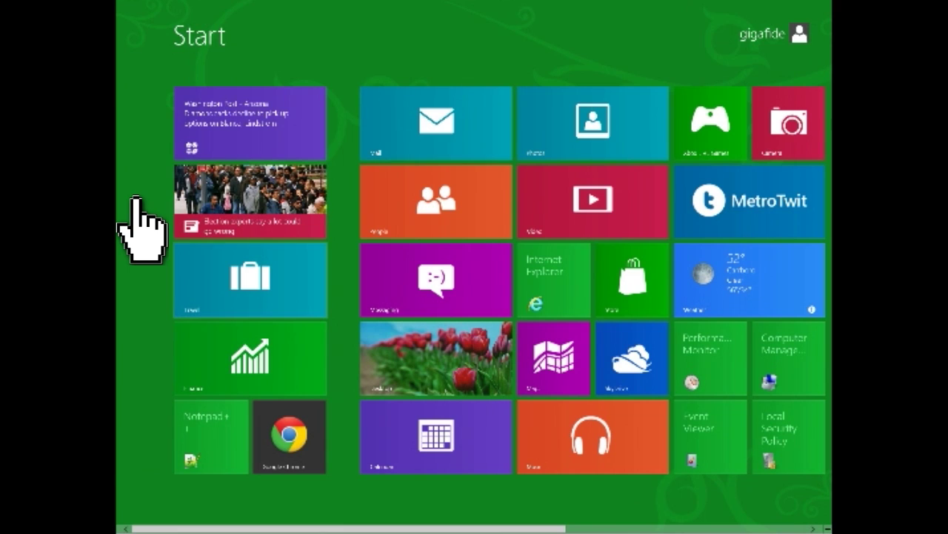
Open the Store to view its spotlight apps, and return to the Start screen.
left_click(612, 270)
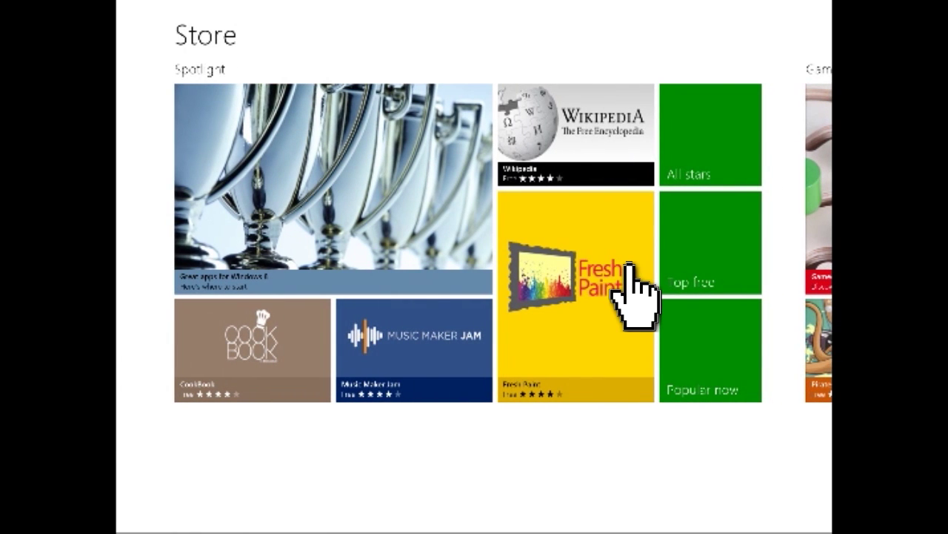
key("super")
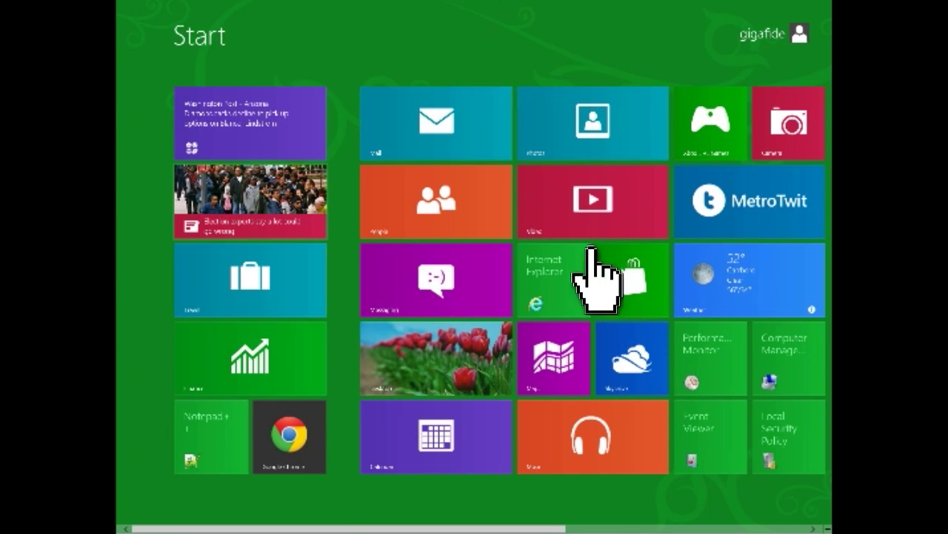
Move the Sports tile below the News tile, and reorder their tile group to sit between the main group and Utilities.
left_click_drag(323, 140, 248, 192)
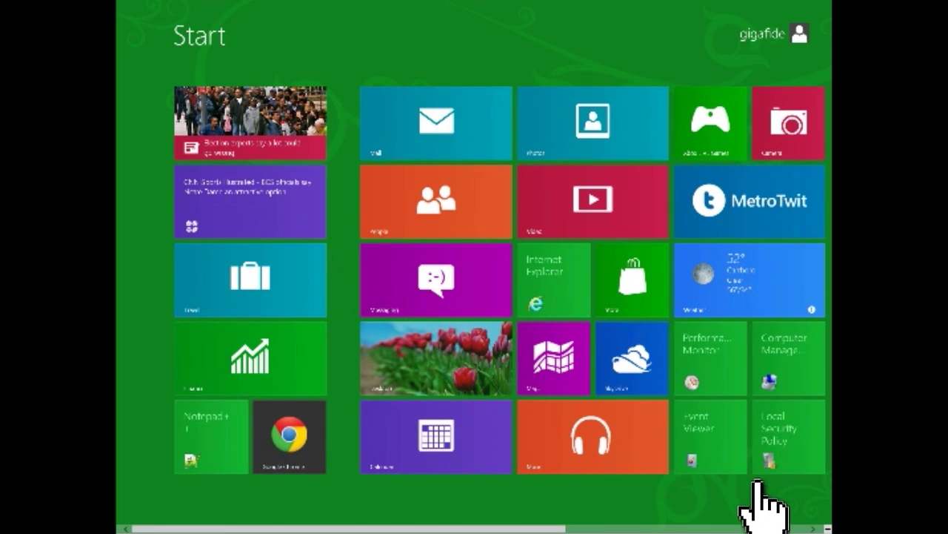
left_click(827, 528)
left_click_drag(186, 272, 309, 267)
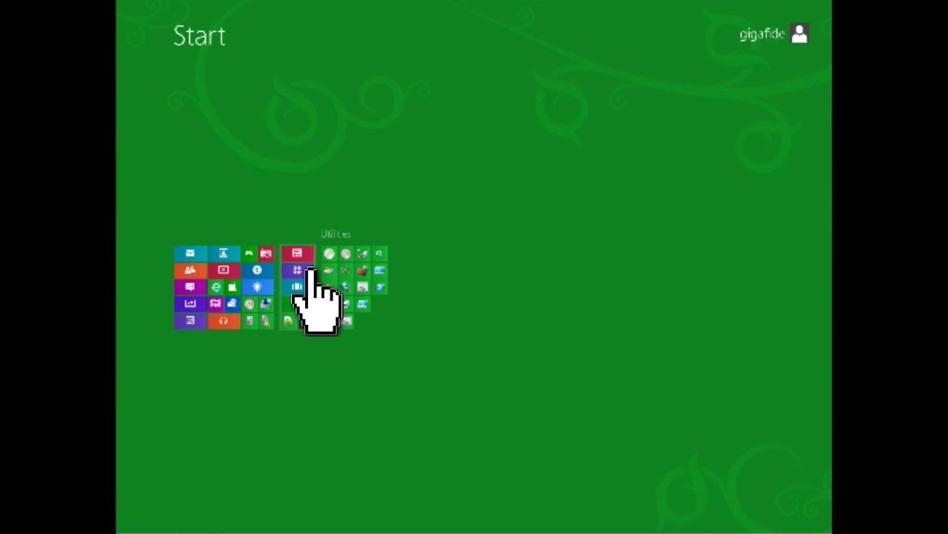
Name the tile group containing the news, sports, travel and finance tiles "News".
right_click(311, 268)
key("Return")
type("News")
key("Return")
Make the News tile on the Start screen smaller.
right_click(758, 95)
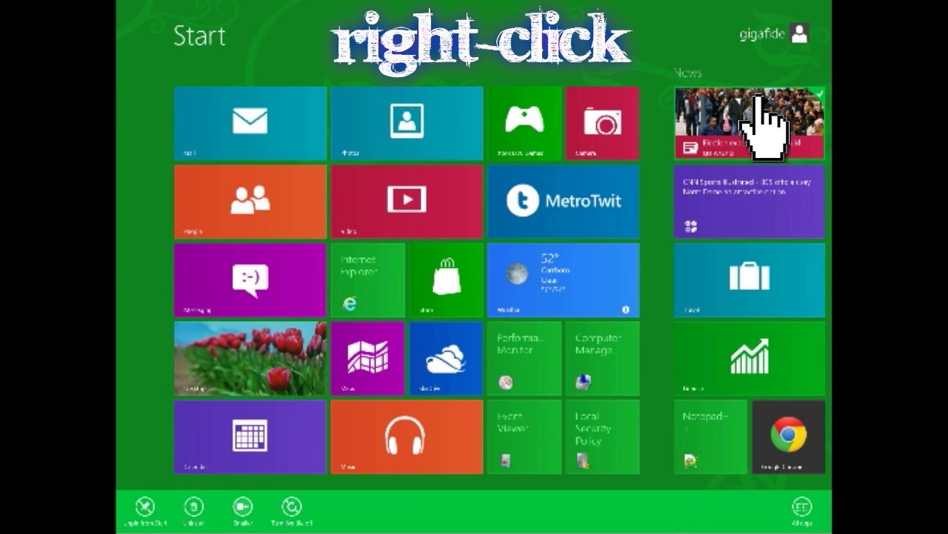
left_click(242, 505)
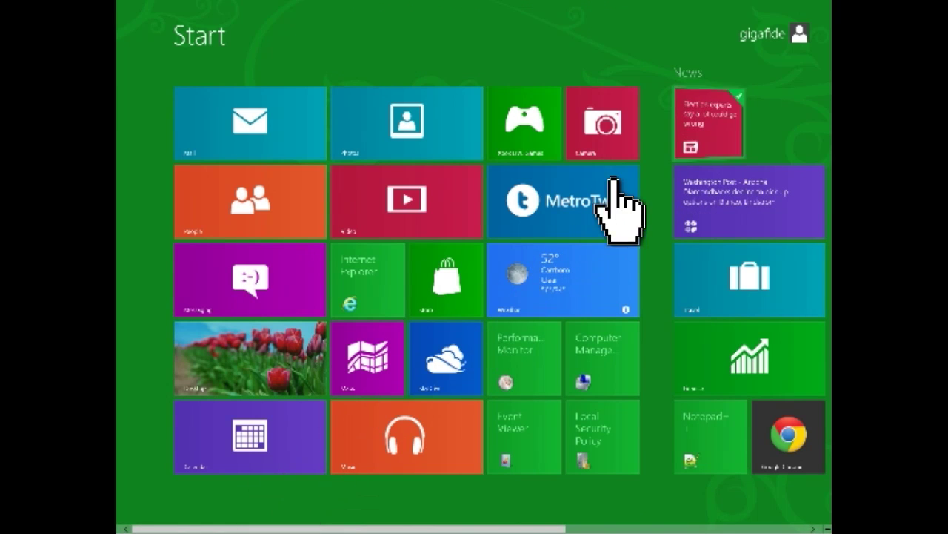
View the list of all apps, show the options for the second Windows PowerShell ISE entry, and return to the Start screen.
right_click(706, 103)
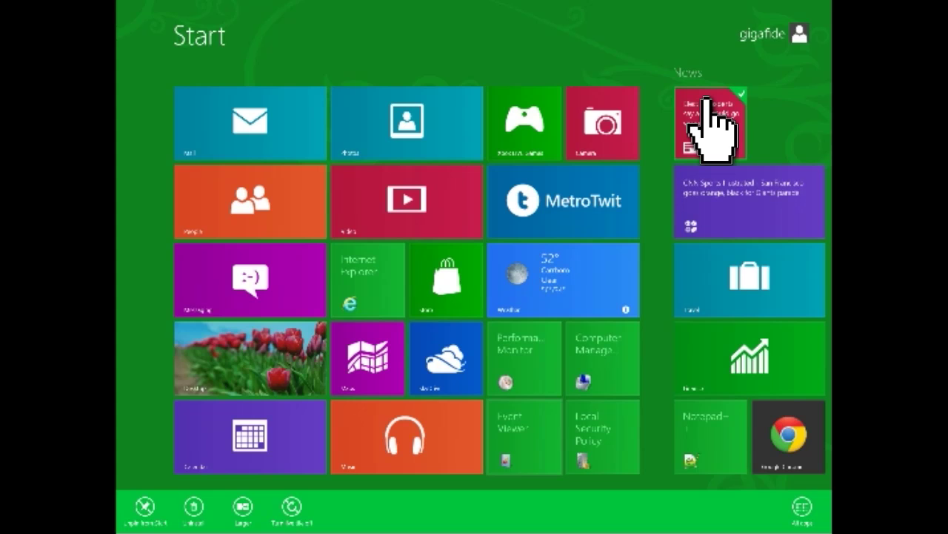
left_click(804, 510)
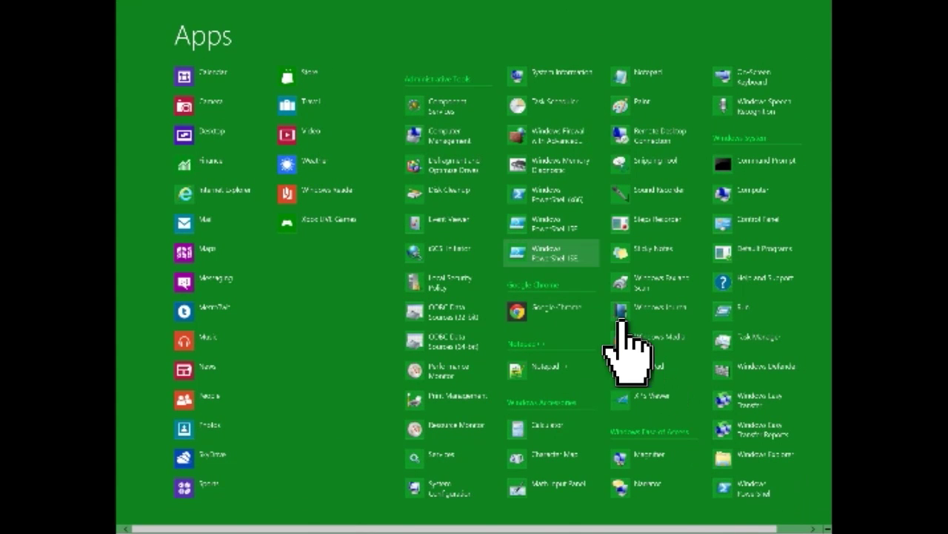
right_click(544, 251)
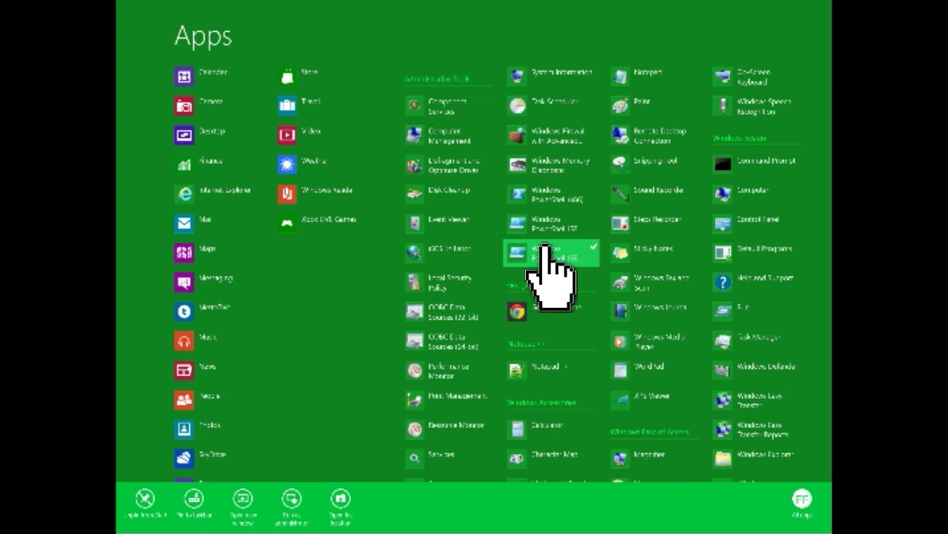
key("super")
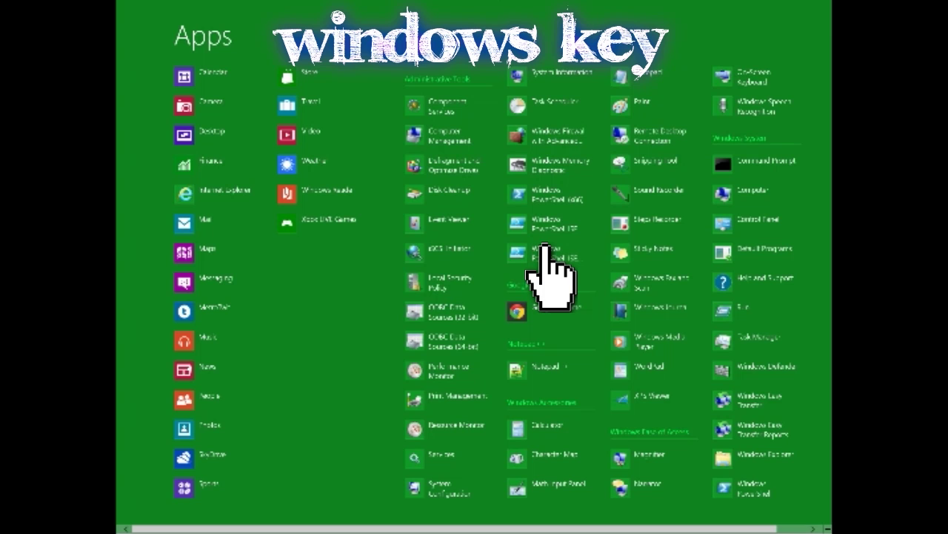
key("super")
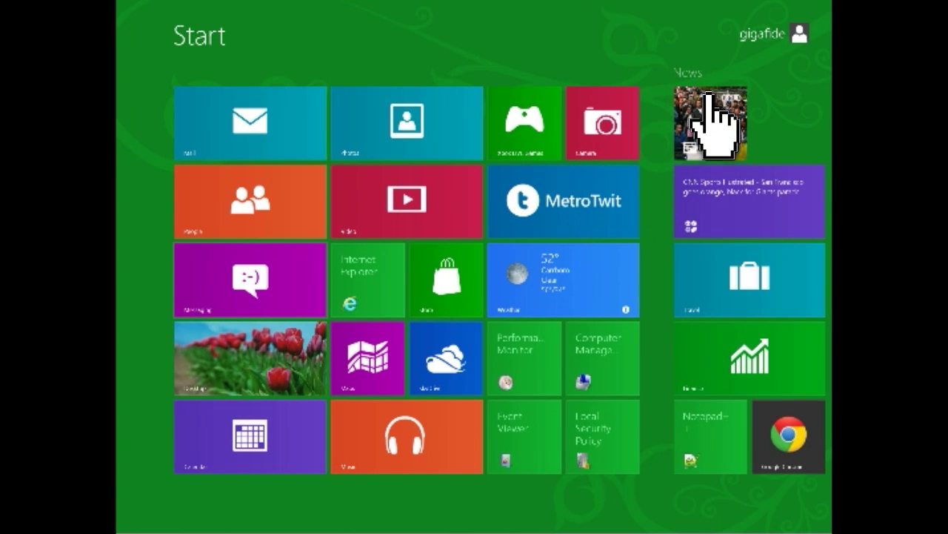
Look through the account options for changing the picture, locking and signing out, without choosing any.
left_click(779, 31)
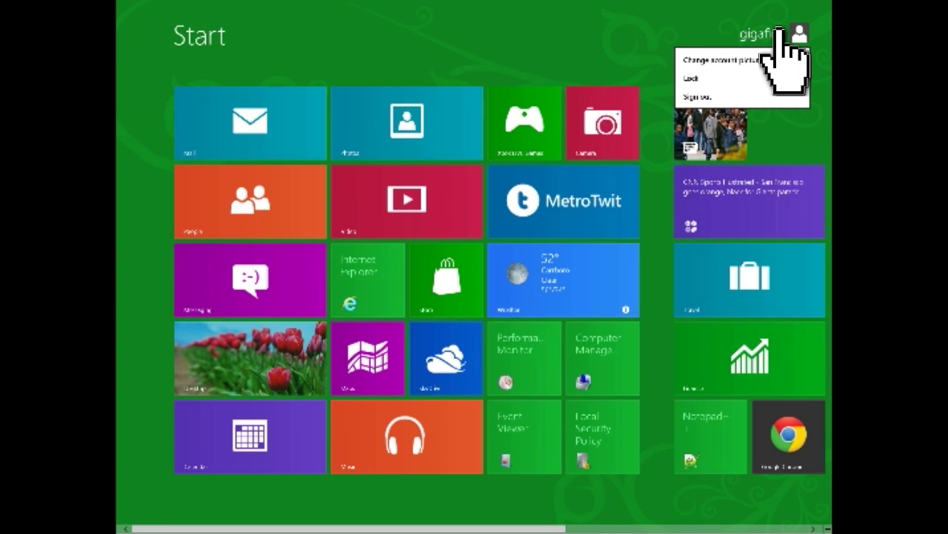
key("Down")
key("Down")
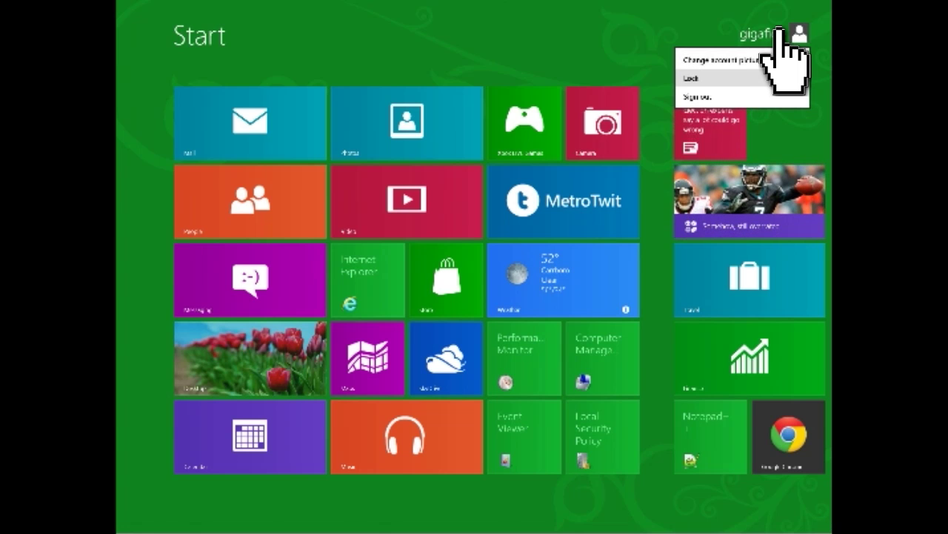
key("Down")
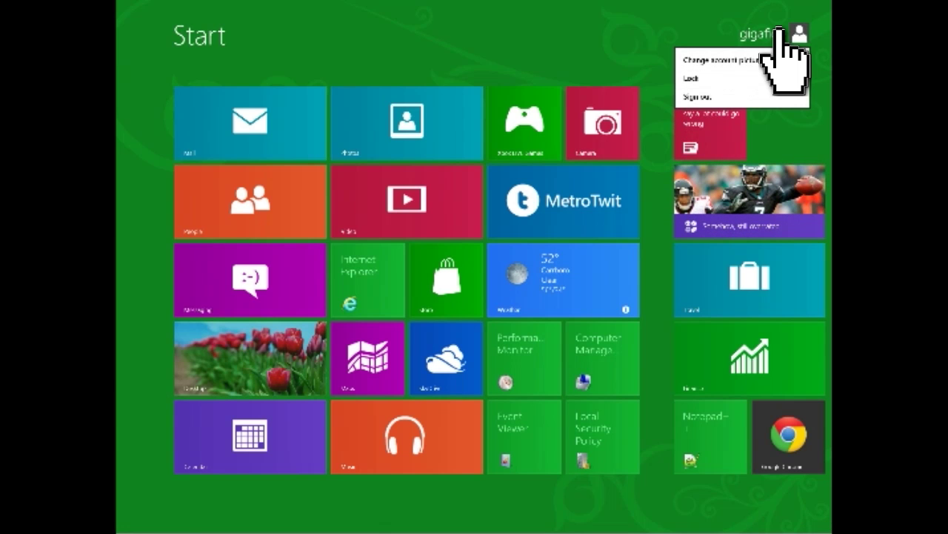
left_click(779, 31)
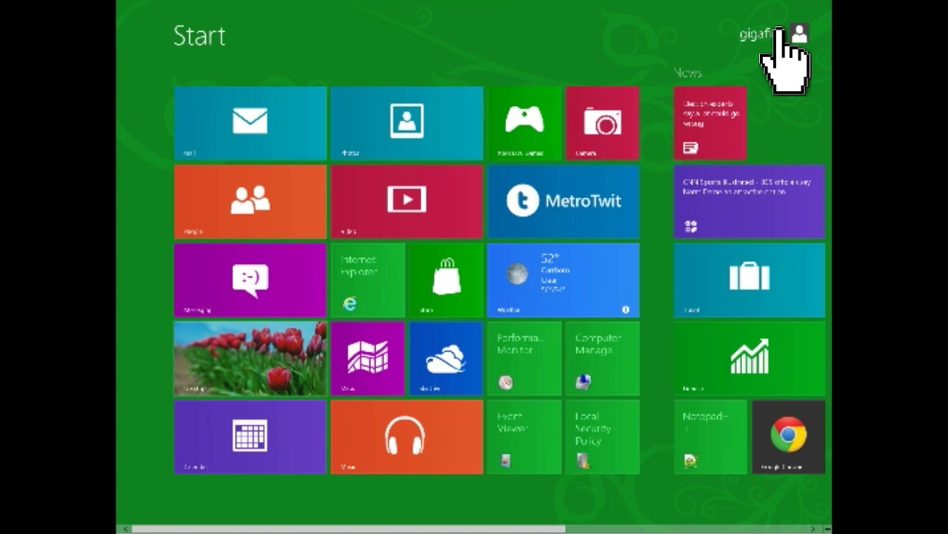
Show the desktop and look through the Start corner's list of system tools, including Command Prompt (Admin), without opening any.
key("space")
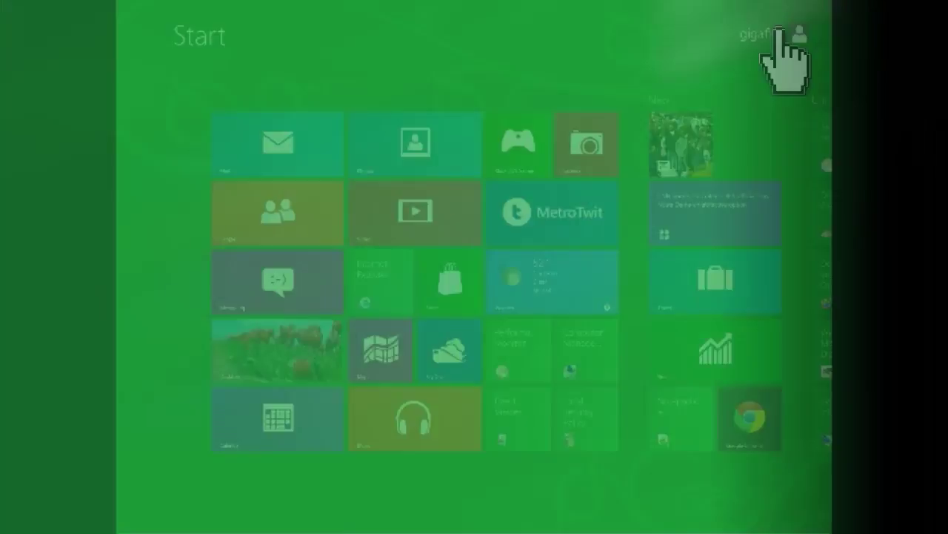
key("super+d")
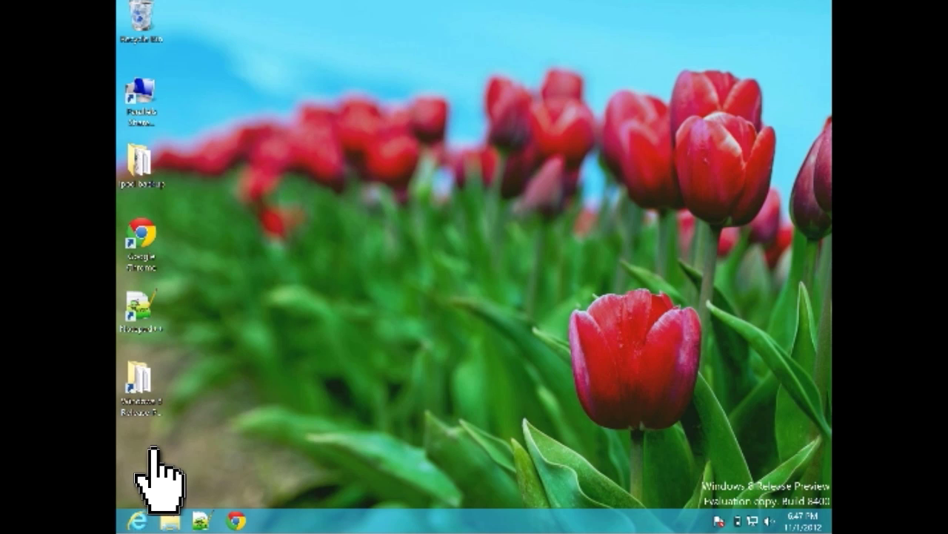
mouse_move(120, 525)
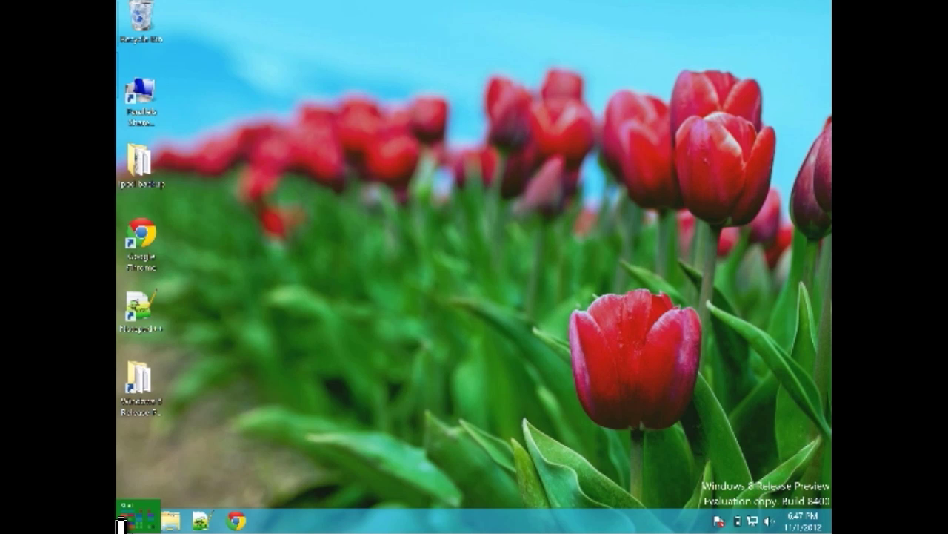
right_click(120, 525)
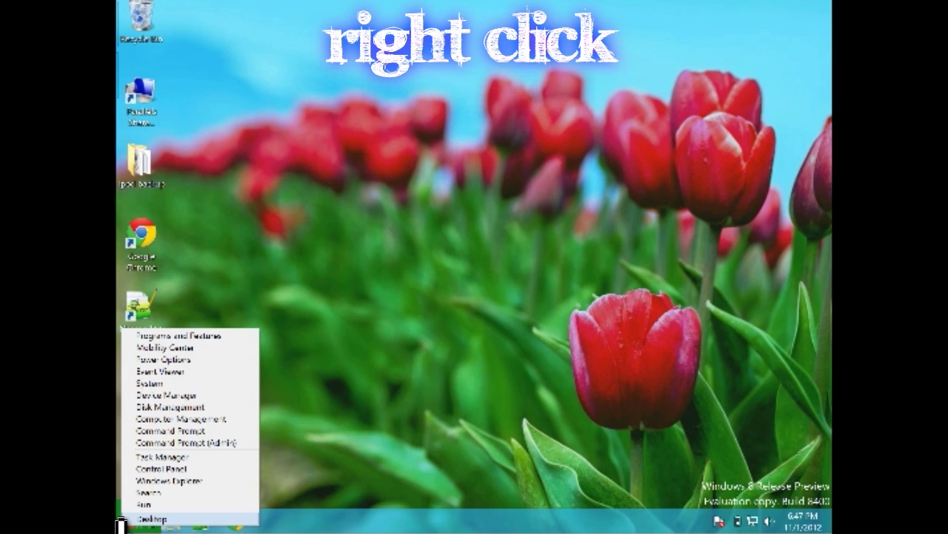
key("Up")
key("Up")
key("Up")
key("Up")
key("Up")
key("Up")
key("Up")
key("Up")
key("Up")
key("Up")
key("Up")
key("Up")
key("Up")
key("Up")
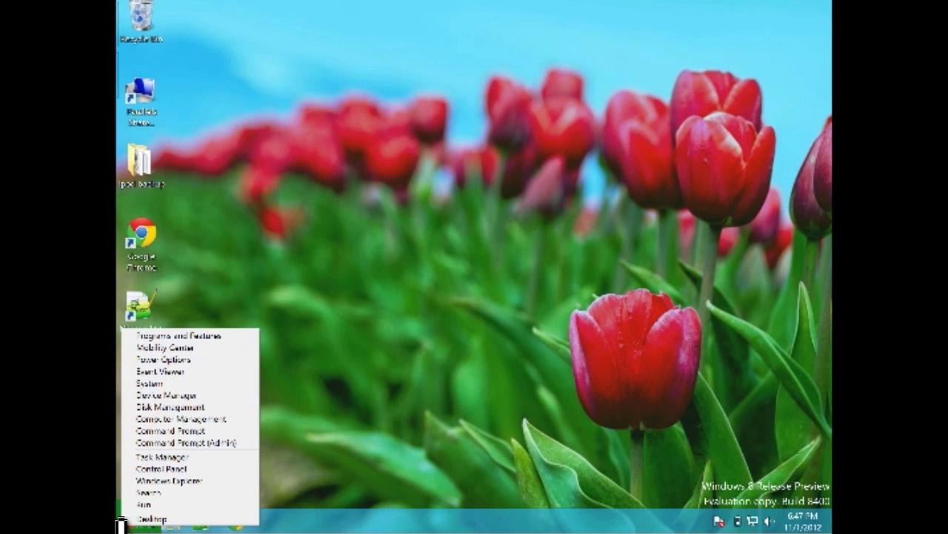
key("Up")
key("Down")
key("Down")
key("Down")
key("Down")
key("Down")
key("Down")
key("Down")
key("Down")
key("Down")
key("Down")
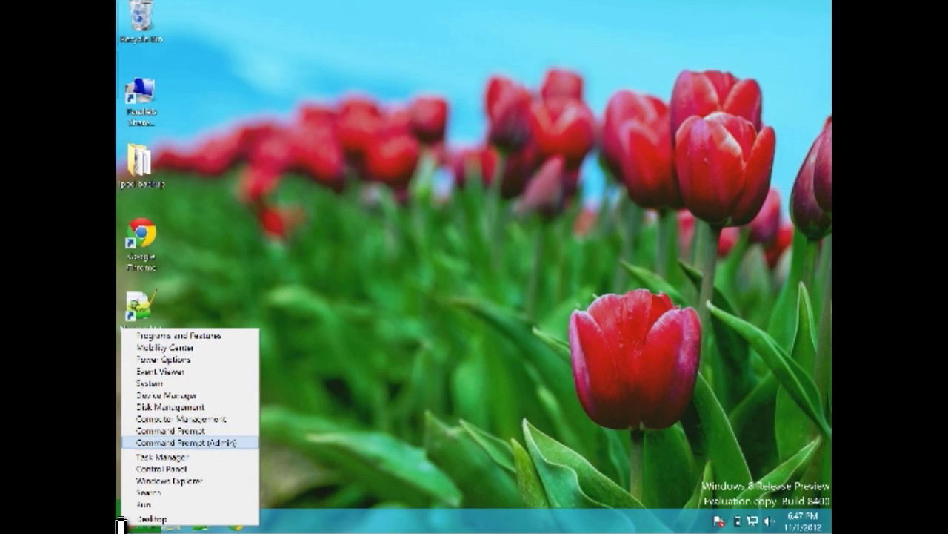
key("Escape")
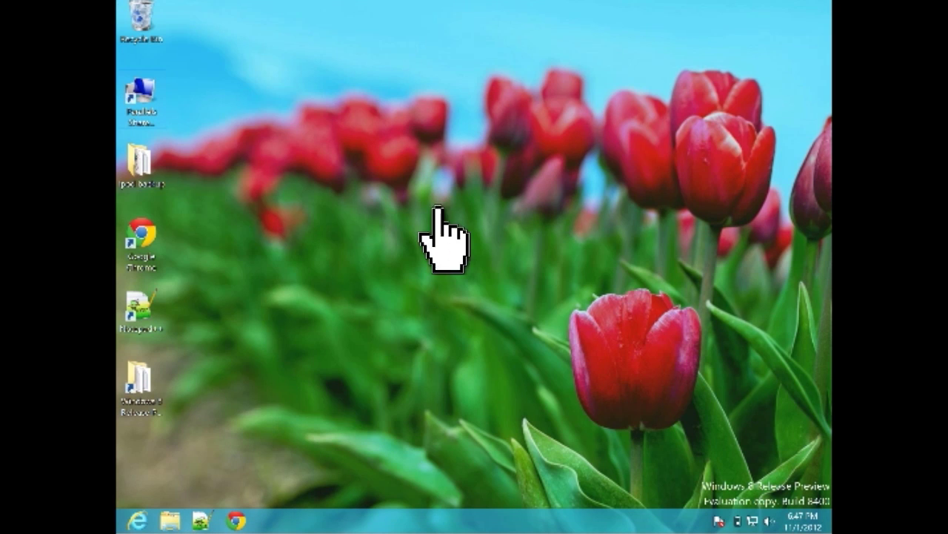
Switch to the News app from the list of running apps.
mouse_move(124, 3)
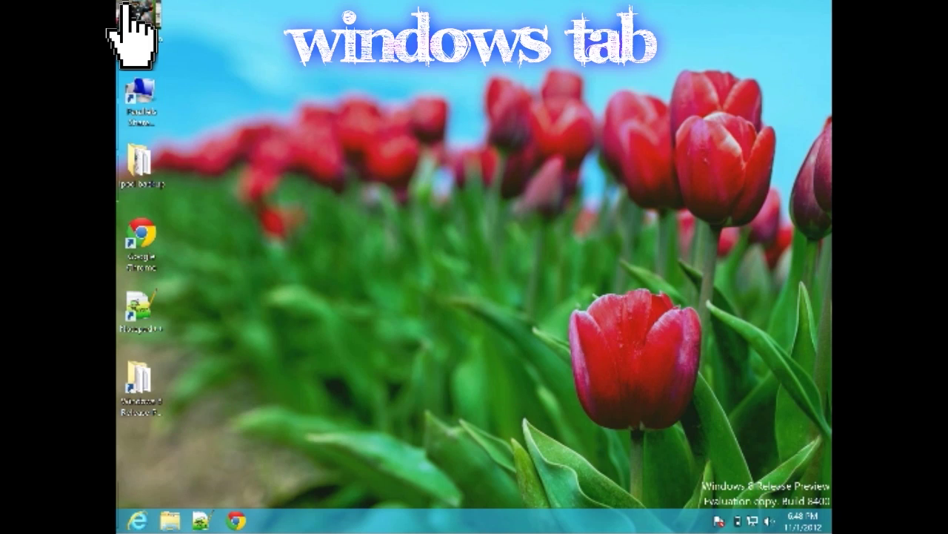
mouse_move(133, 132)
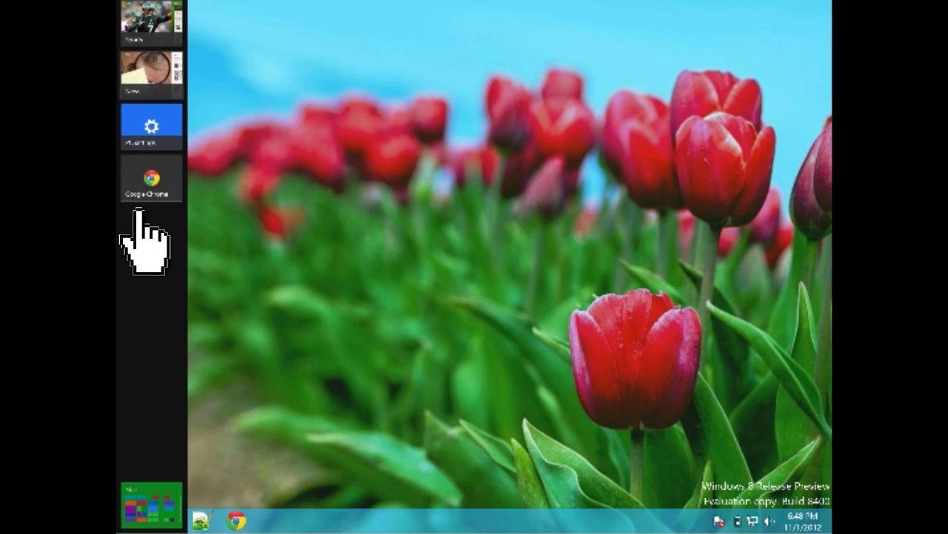
left_click_drag(150, 74, 468, 147)
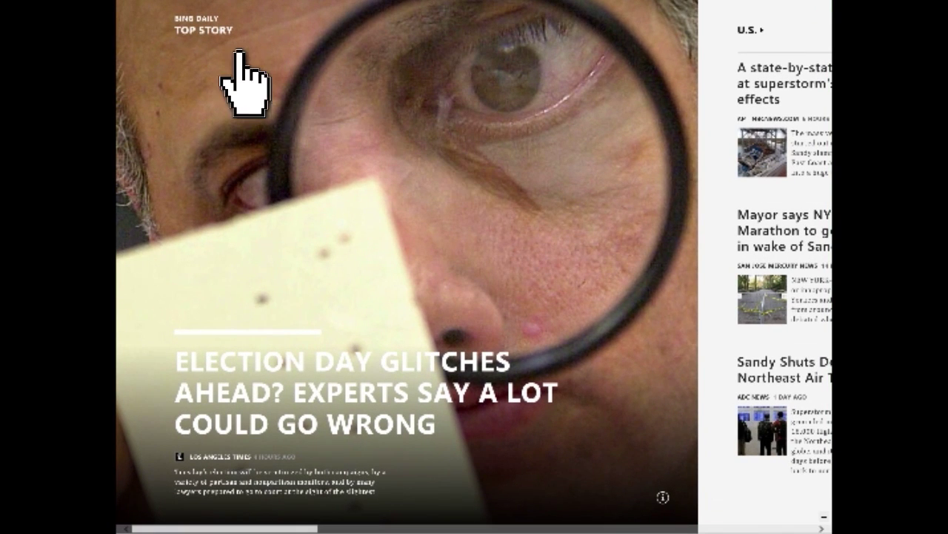
Close the Sports app from the list of running apps.
mouse_move(121, 3)
mouse_move(136, 29)
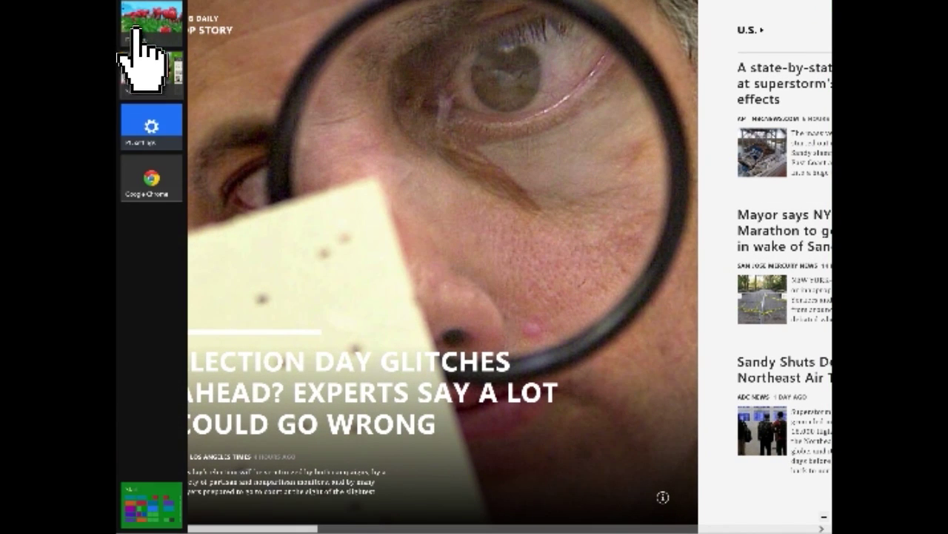
left_click(164, 85)
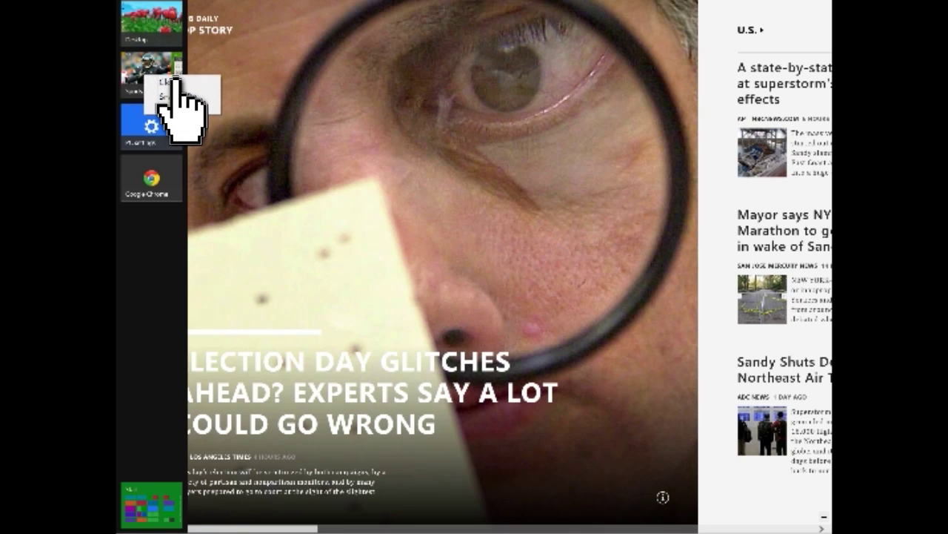
left_click(182, 80)
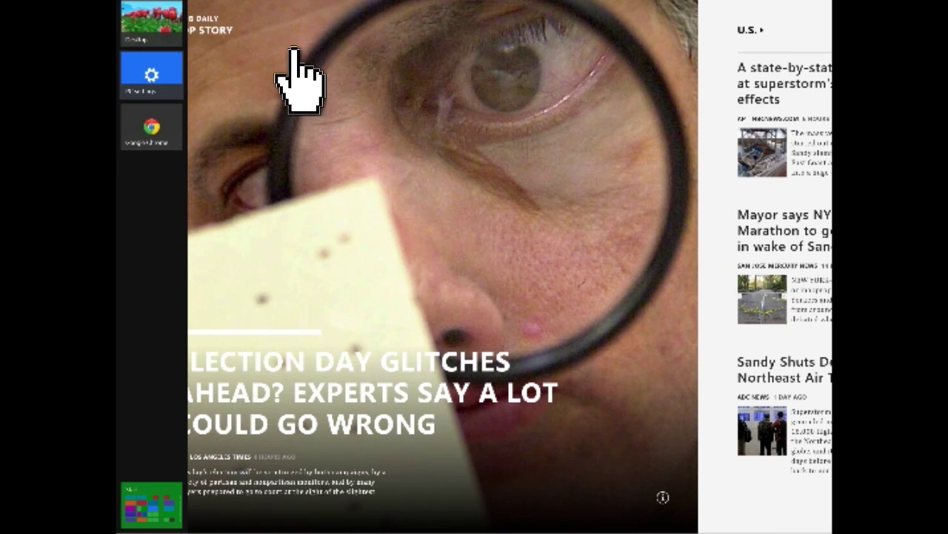
Close the full-screen News app and go back to the desktop.
left_click_drag(475, 10, 459, 481)
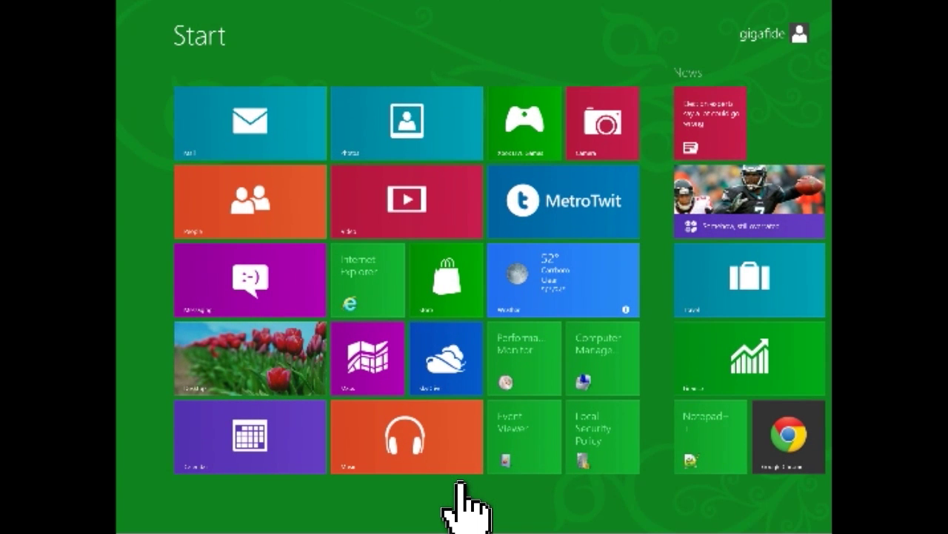
left_click(252, 360)
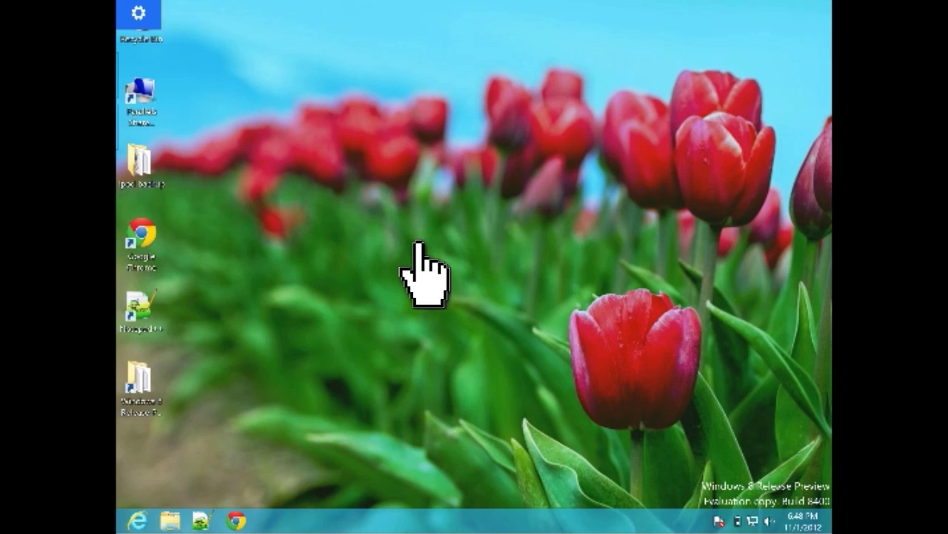
Search the computer for "battery" among files, and leave the search.
mouse_move(818, 9)
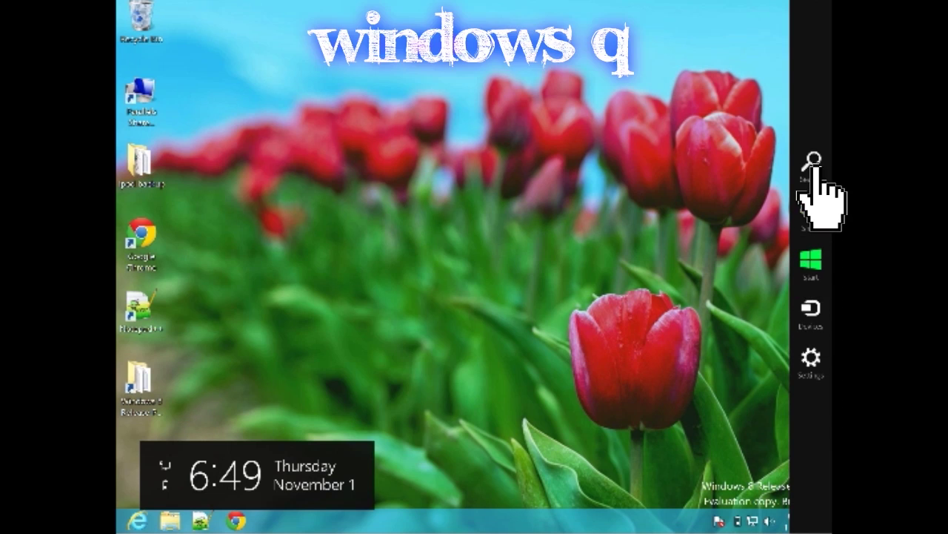
key("super+q")
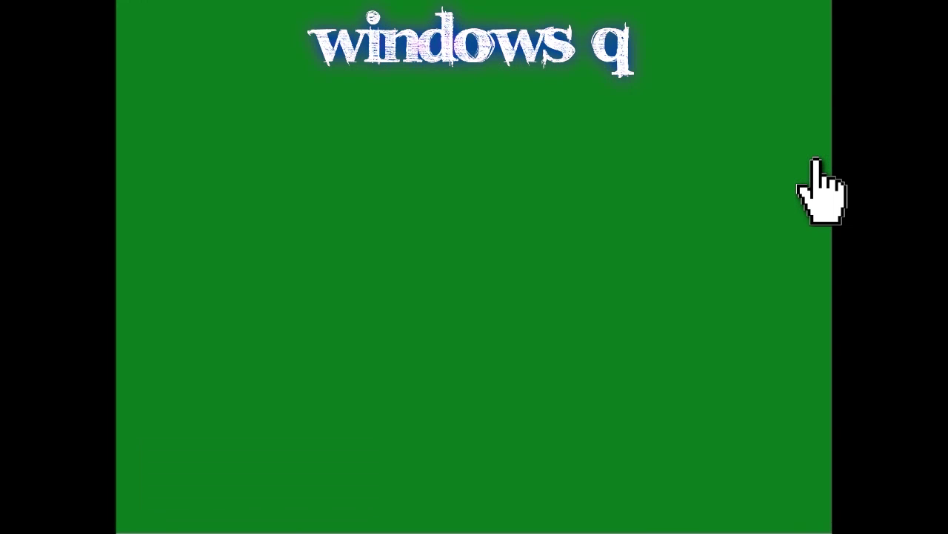
type("notepad")
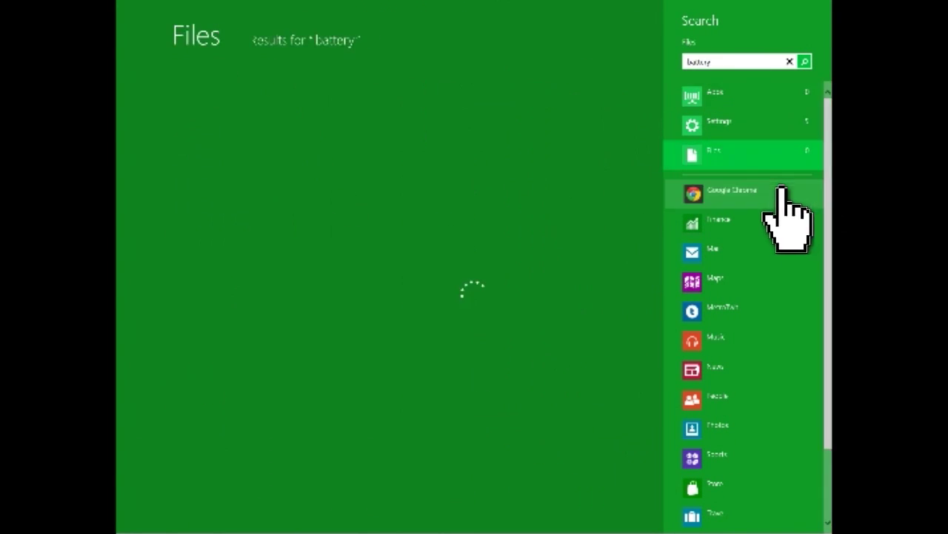
left_click(772, 194)
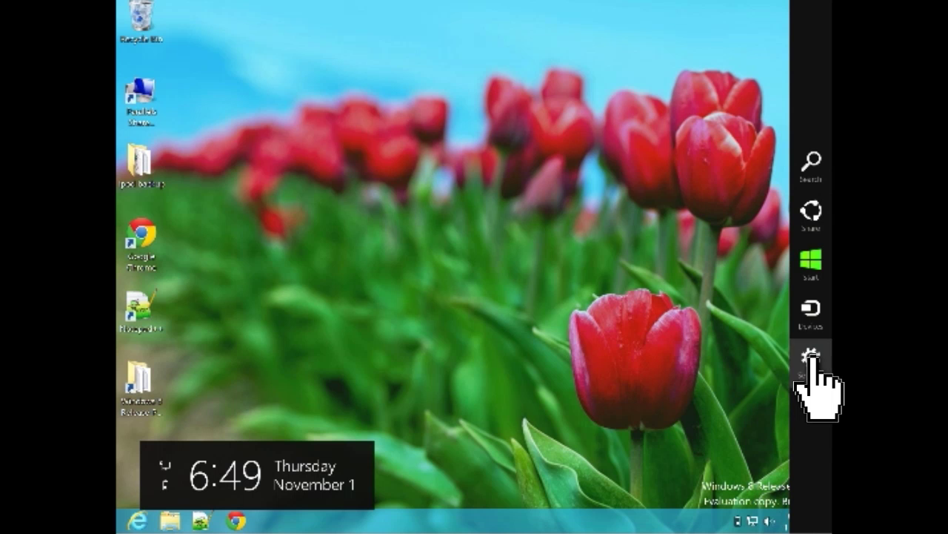
Show the Settings options for the desktop.
left_click(812, 357)
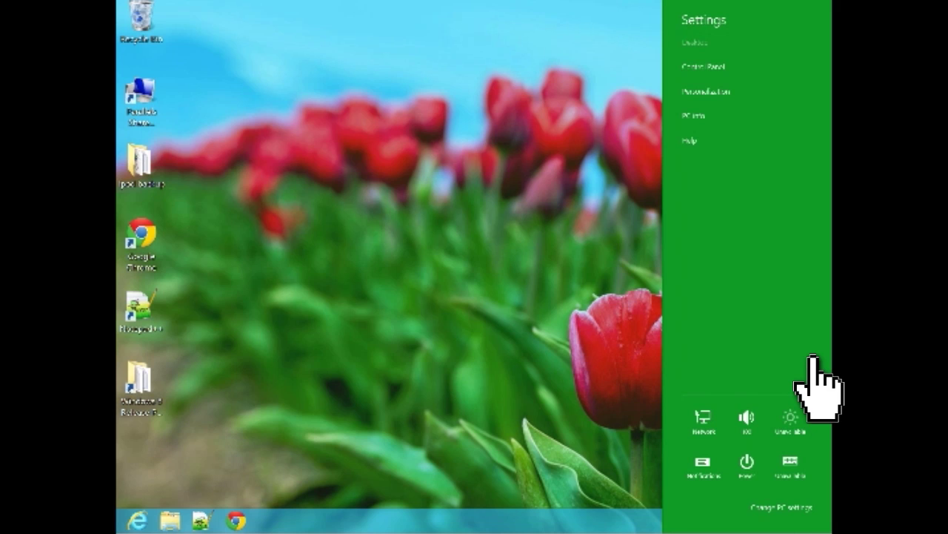
Open the full PC settings and try the mountain and golden grass pictures as the lock screen background.
left_click(744, 458)
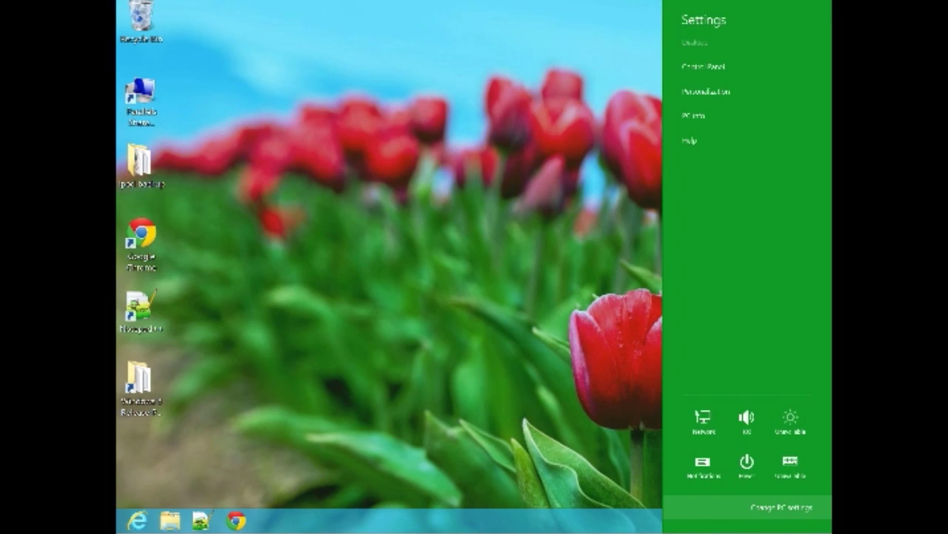
left_click(781, 506)
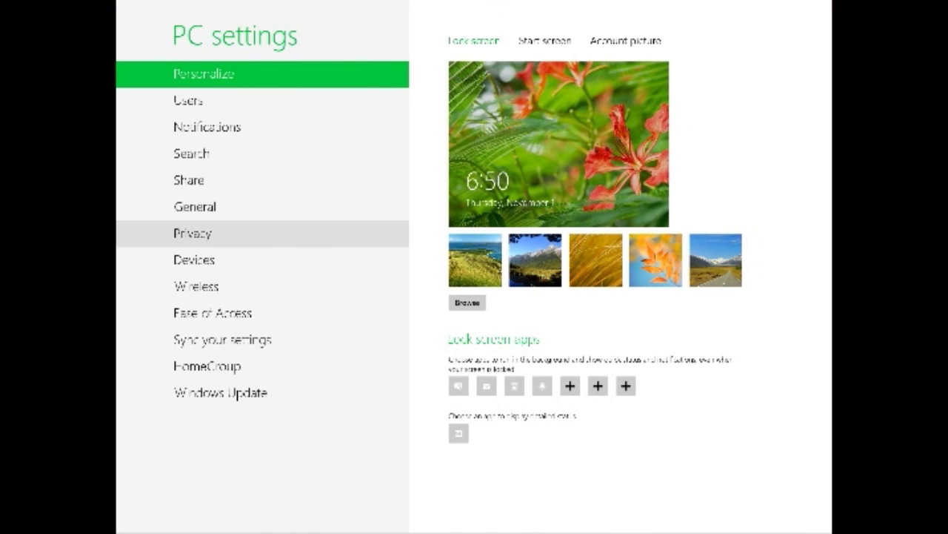
left_click(535, 260)
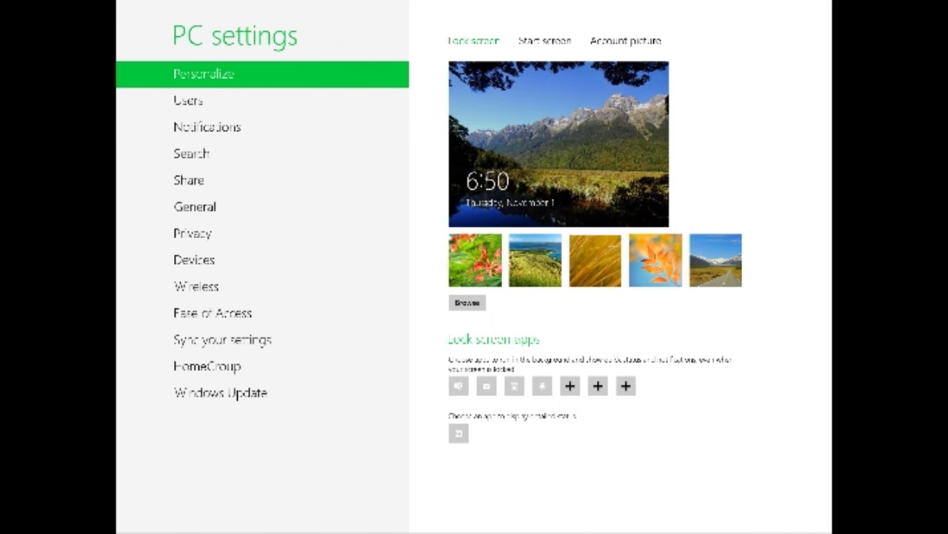
left_click(596, 260)
Change the Start screen color scheme from the personalization options to dark teal, and go to the Users settings.
left_click(545, 40)
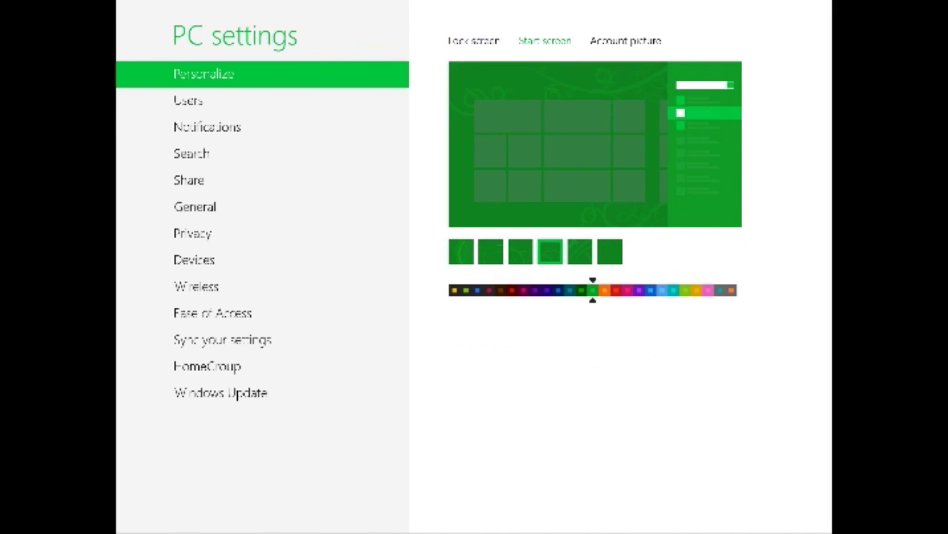
left_click(570, 289)
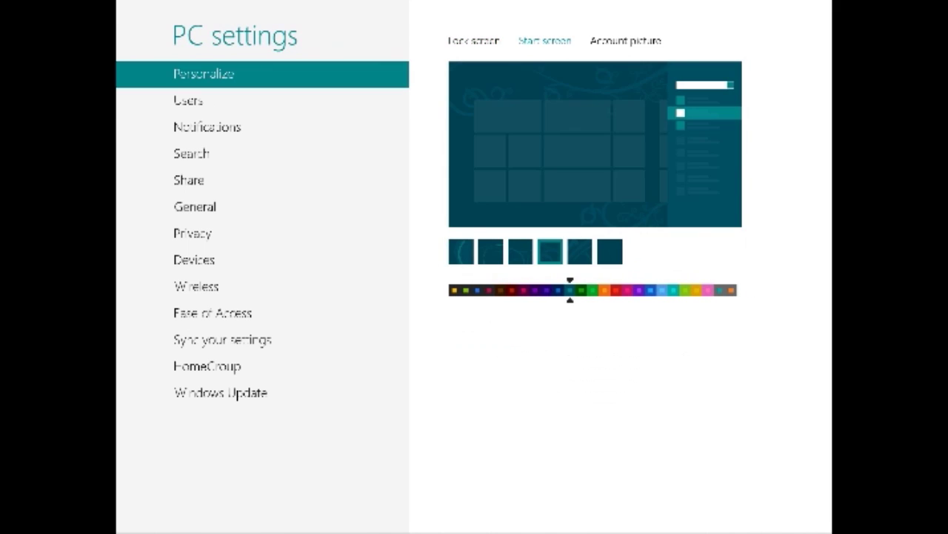
left_click(189, 100)
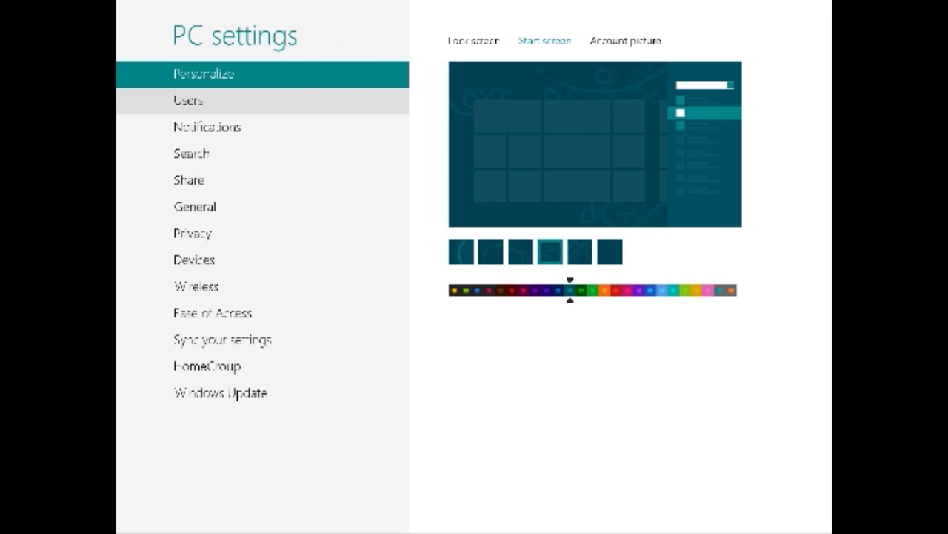